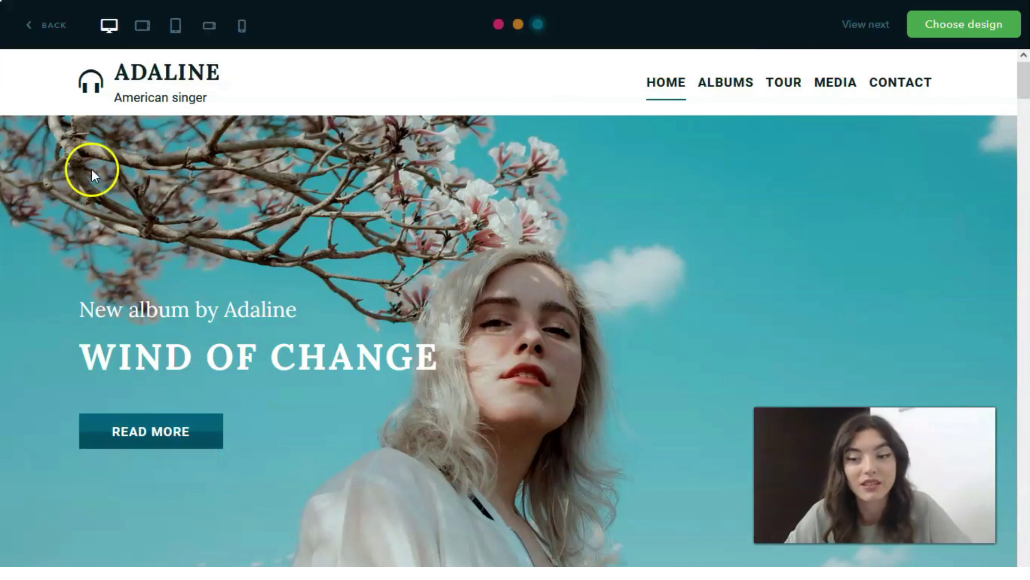
- Preview the Adaline template in landscape tablet view and look through its sections
click(144, 27)
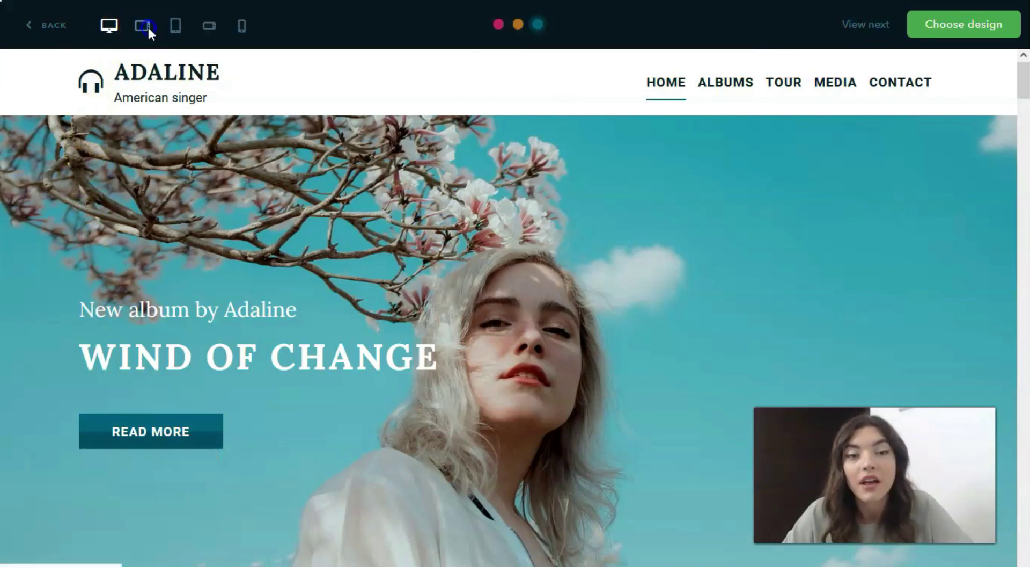
scroll(392, 256, down, 15)
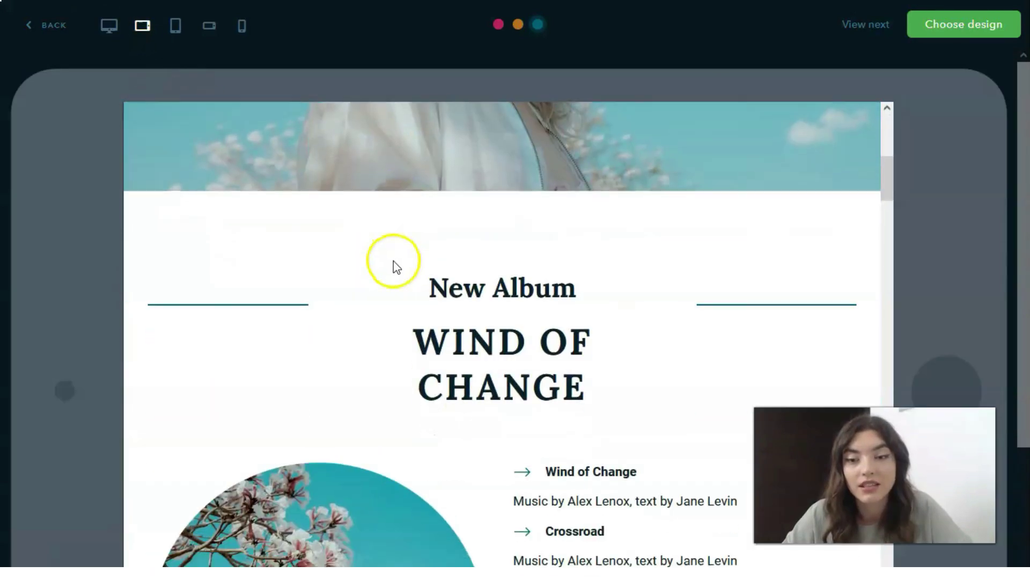
scroll(395, 262, down, 15)
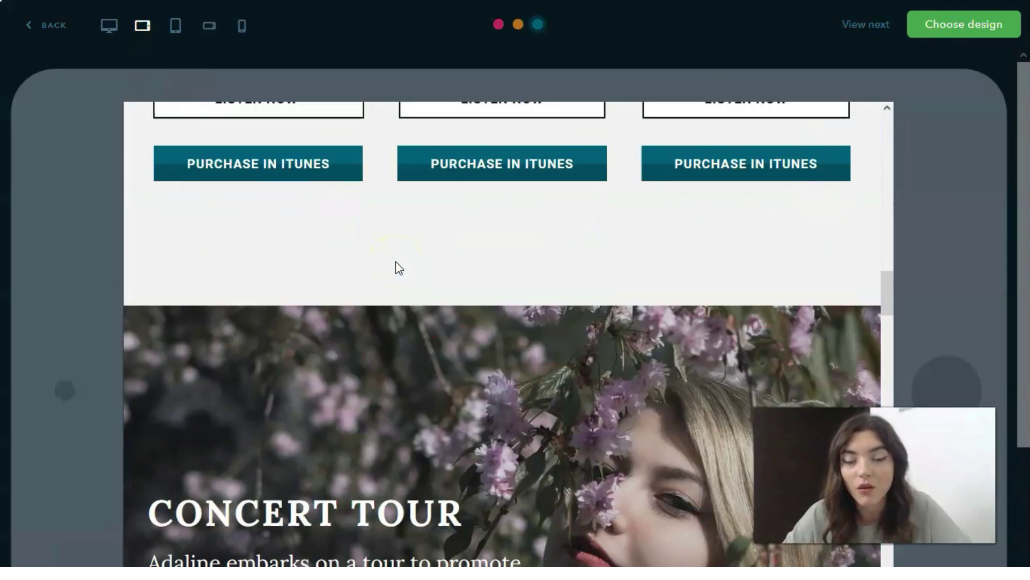
scroll(395, 261, down, 5)
scroll(396, 265, up, 20)
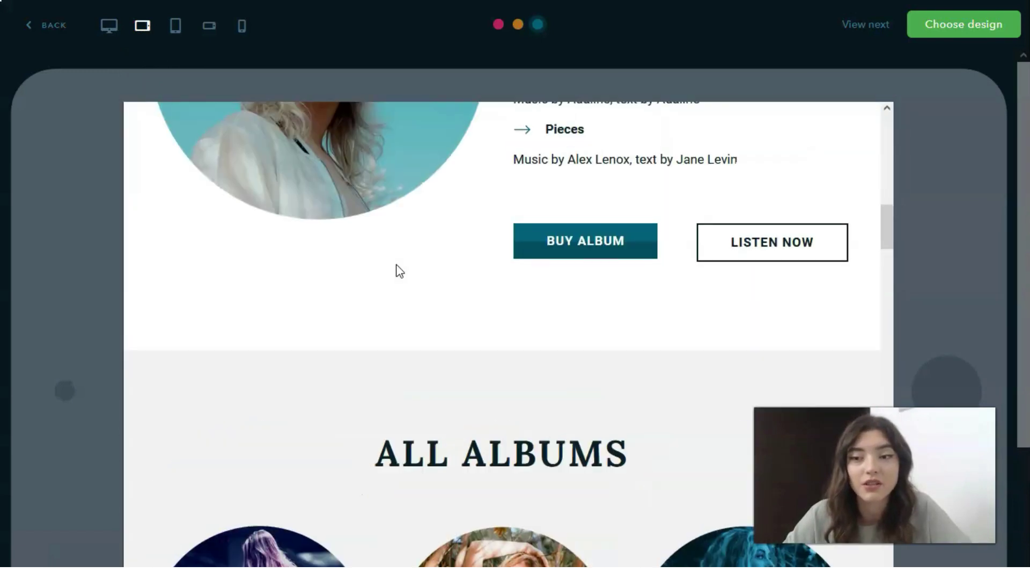
scroll(405, 269, up, 5)
- Preview the template in portrait tablet view and examine how its album sections are laid out
click(177, 27)
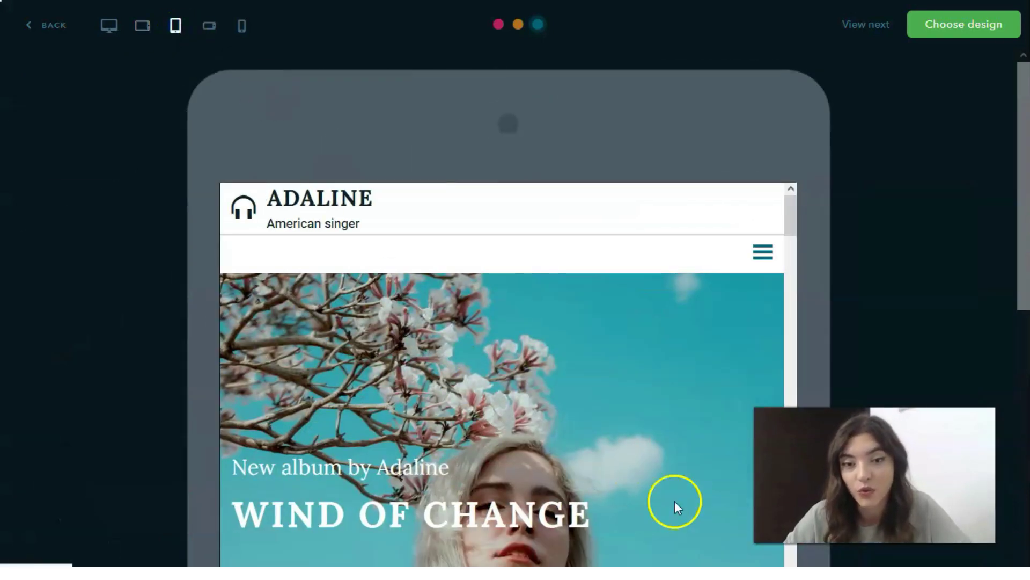
scroll(562, 241, down, 1)
scroll(437, 247, down, 10)
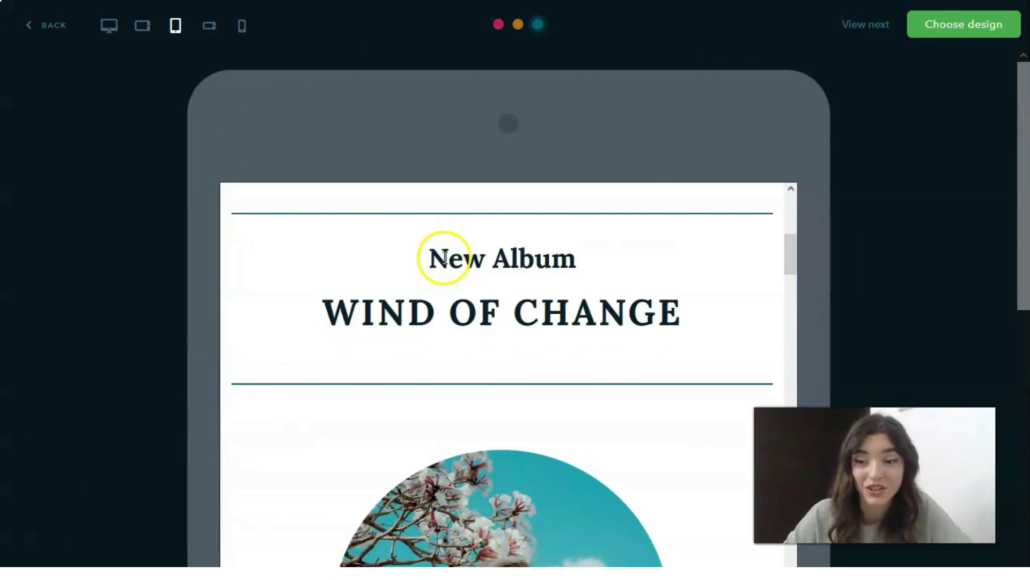
scroll(441, 265, down, 10)
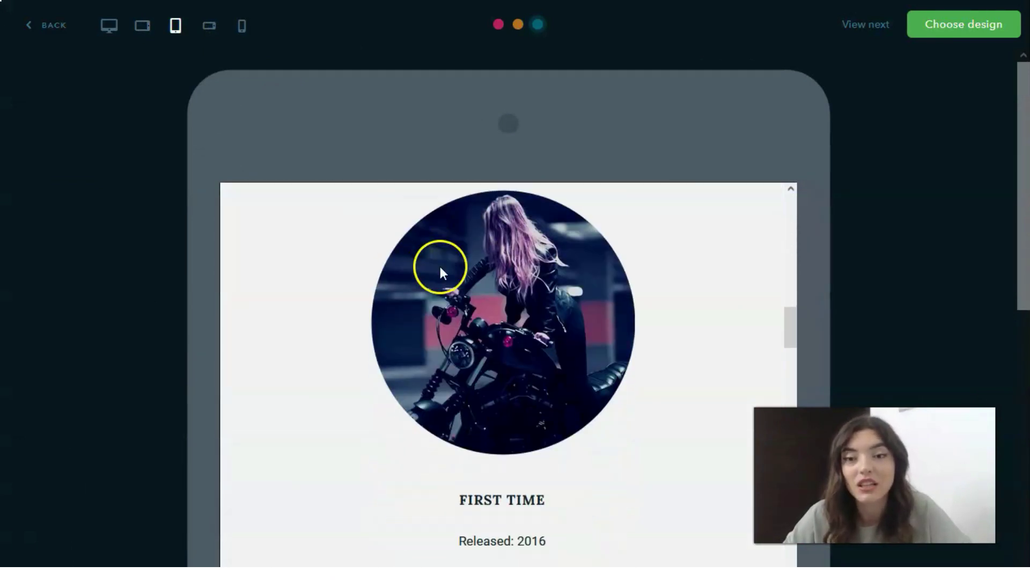
scroll(440, 267, down, 3)
scroll(444, 271, up, 10)
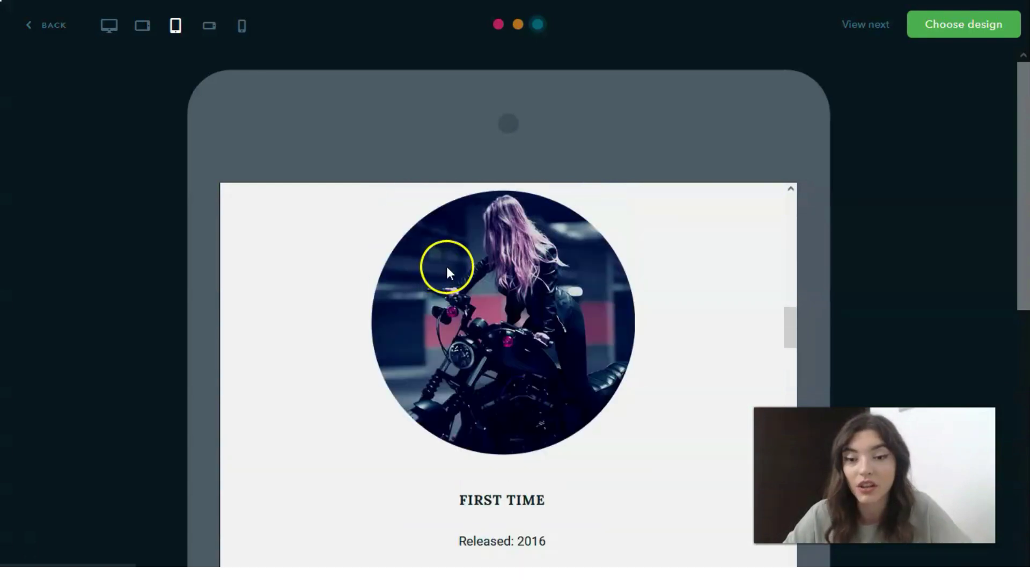
scroll(451, 268, up, 15)
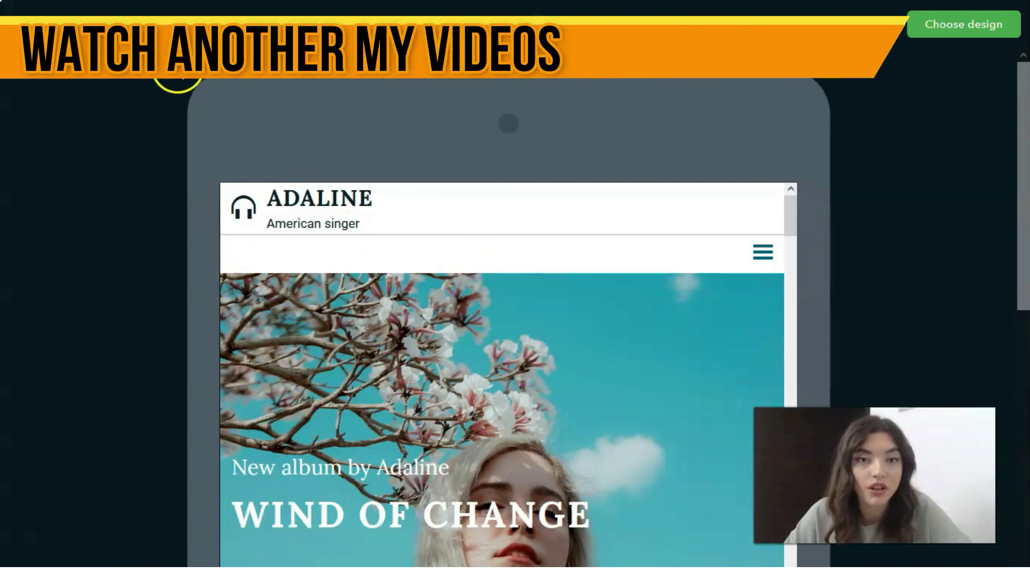
- Preview the template on a phone in landscape and in portrait orientation
click(210, 34)
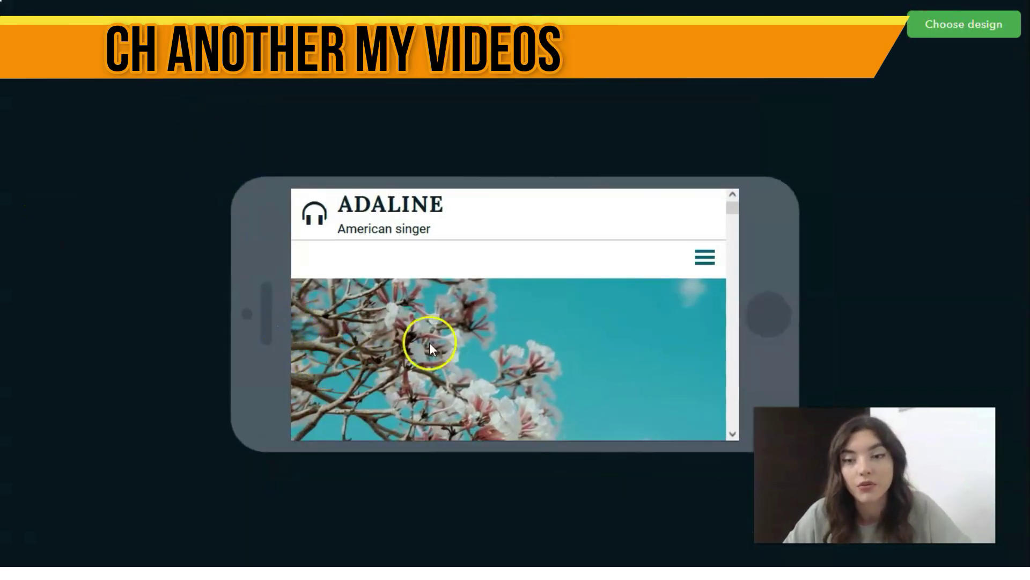
scroll(550, 292, down, 8)
scroll(556, 293, down, 10)
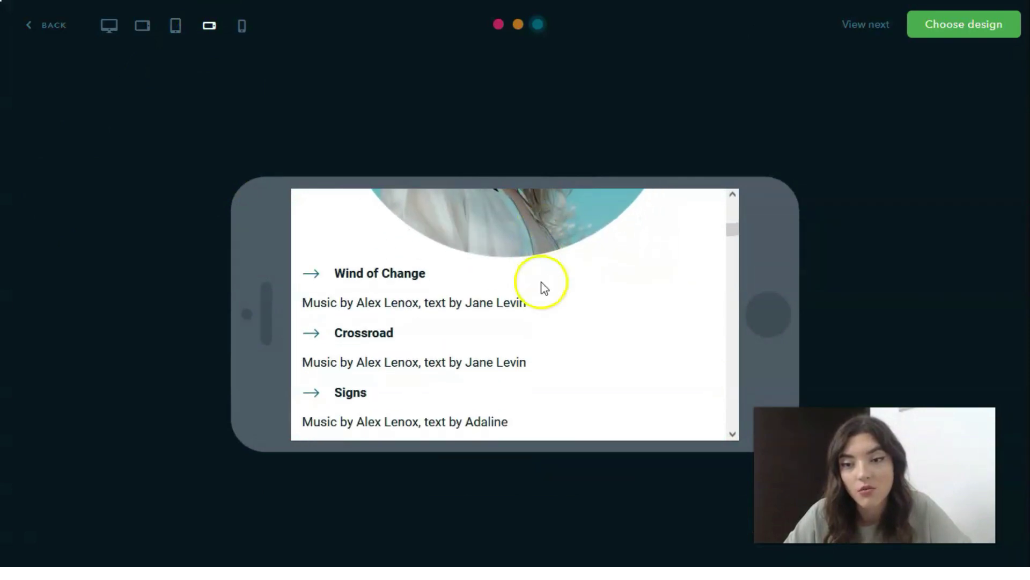
scroll(552, 269, up, 10)
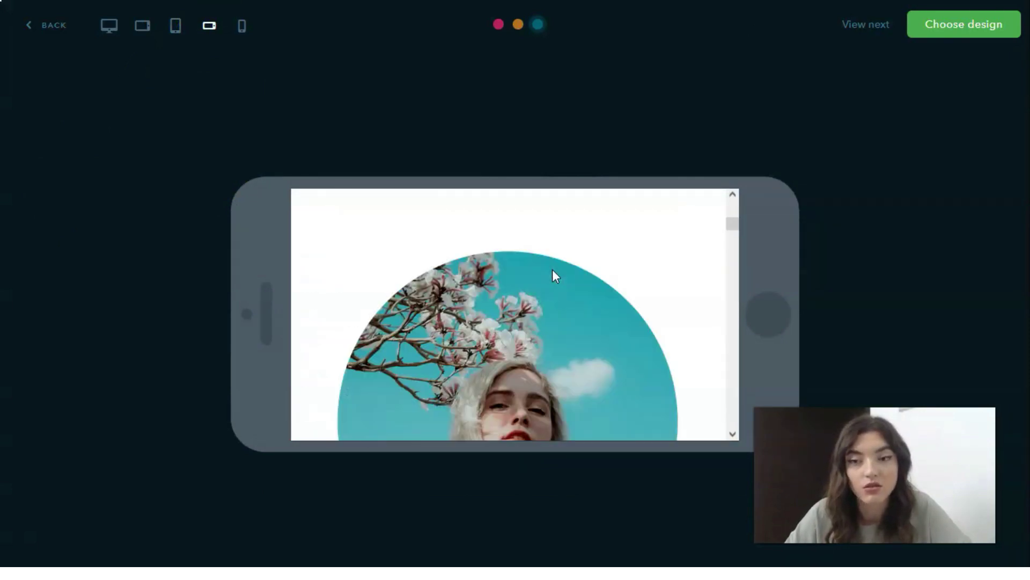
click(243, 32)
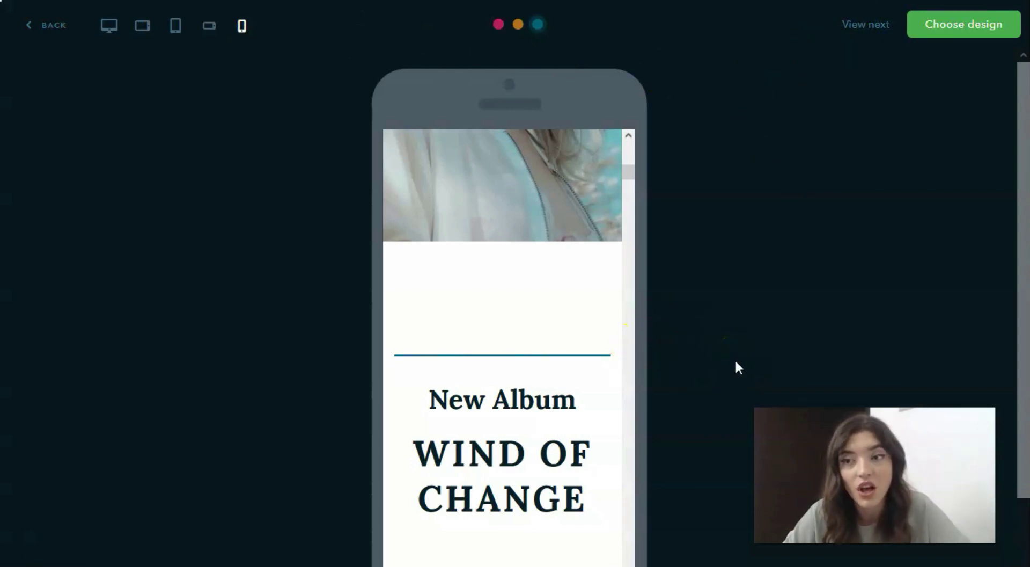
click(933, 33)
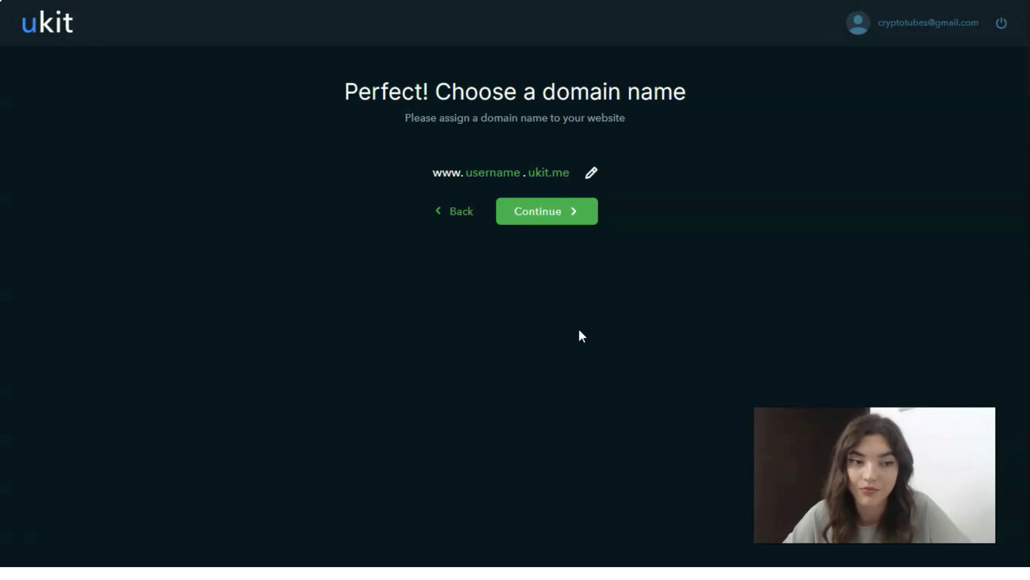
click(560, 217)
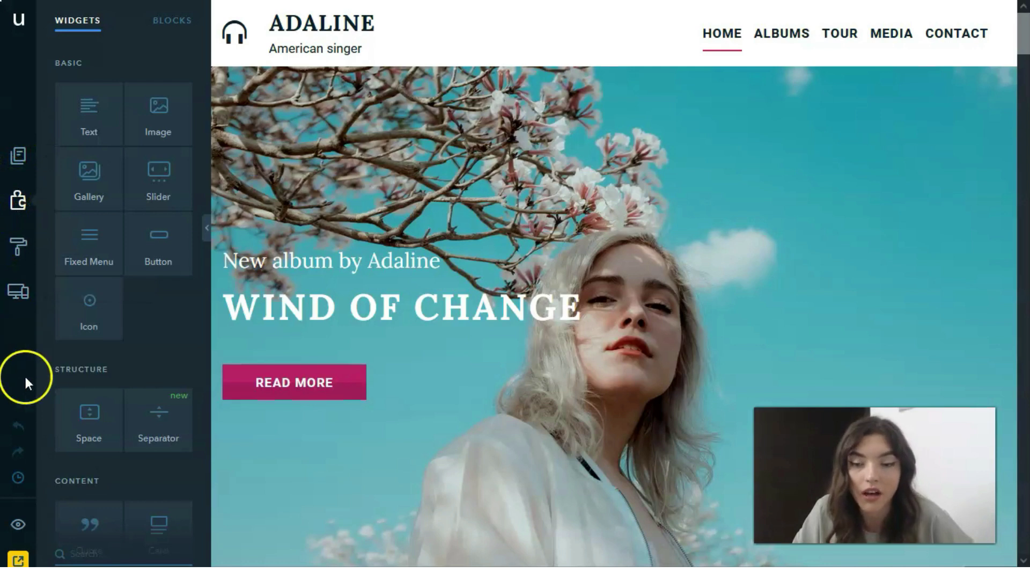
- Reorder the site pages: move the upper Video Shoot page above Concert Photos and the Glam Magazine Photoshoot page directly below Home
mouse_move(325, 458)
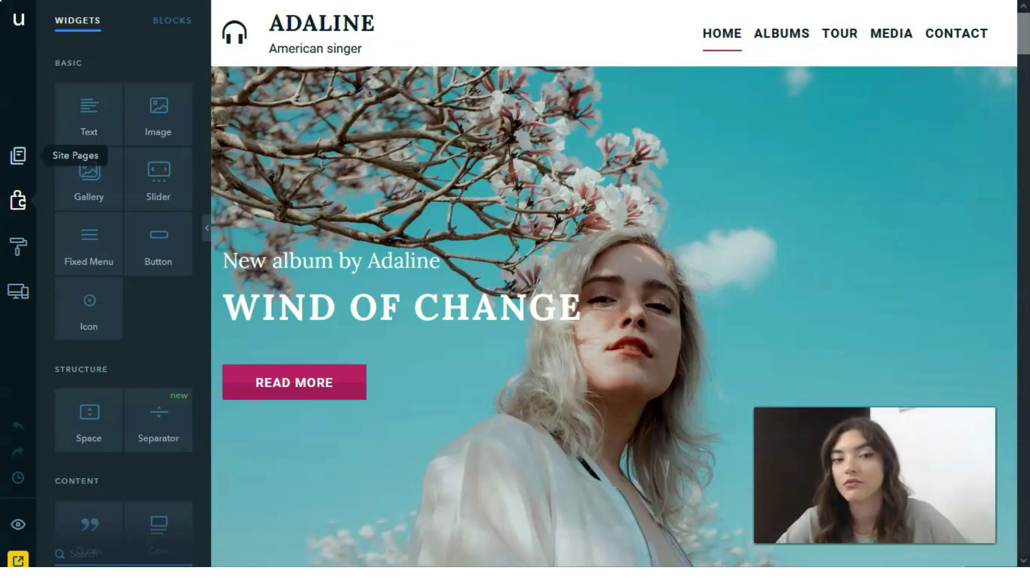
click(12, 168)
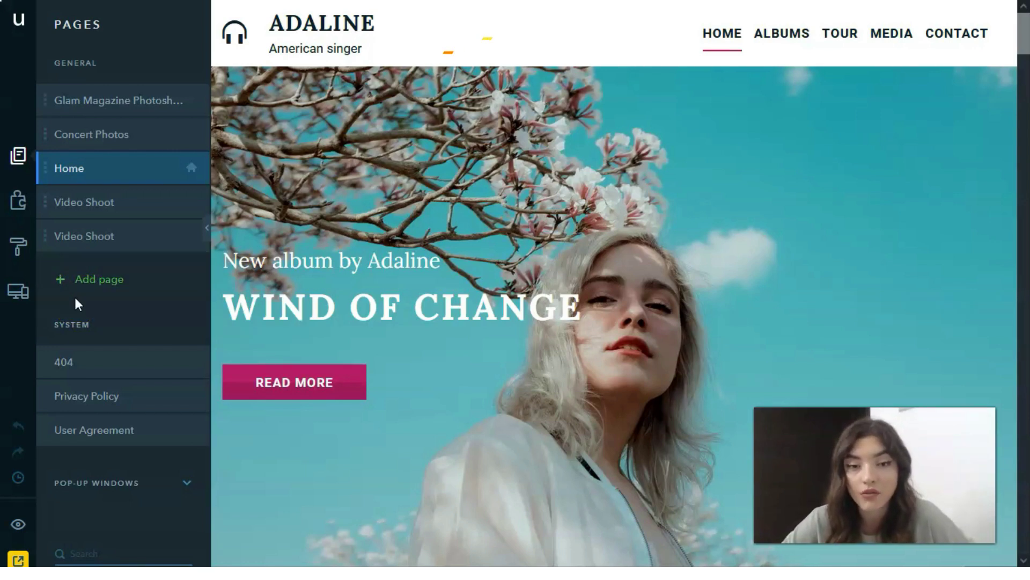
drag(99, 202, 105, 160)
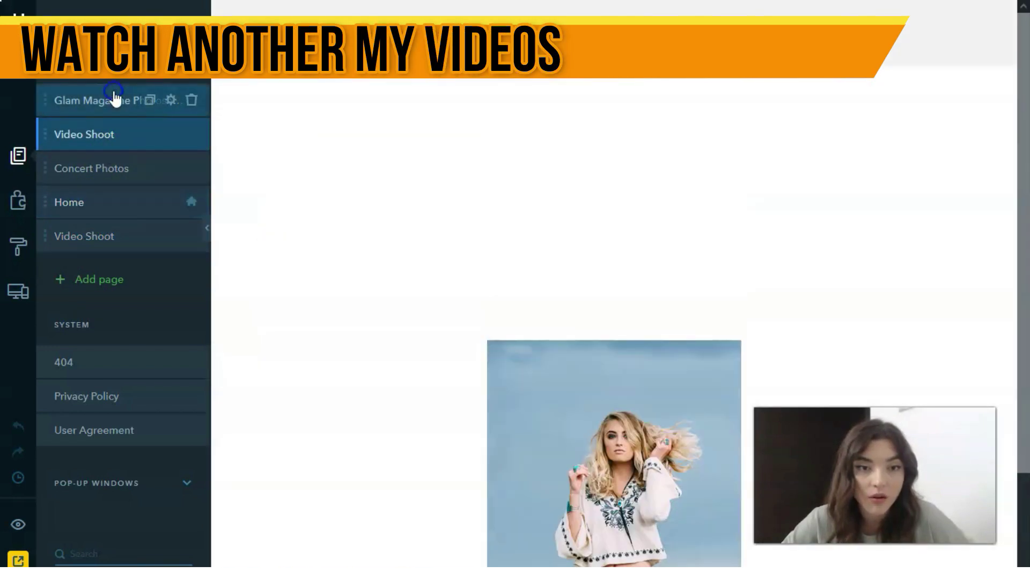
drag(114, 98, 88, 243)
click(103, 280)
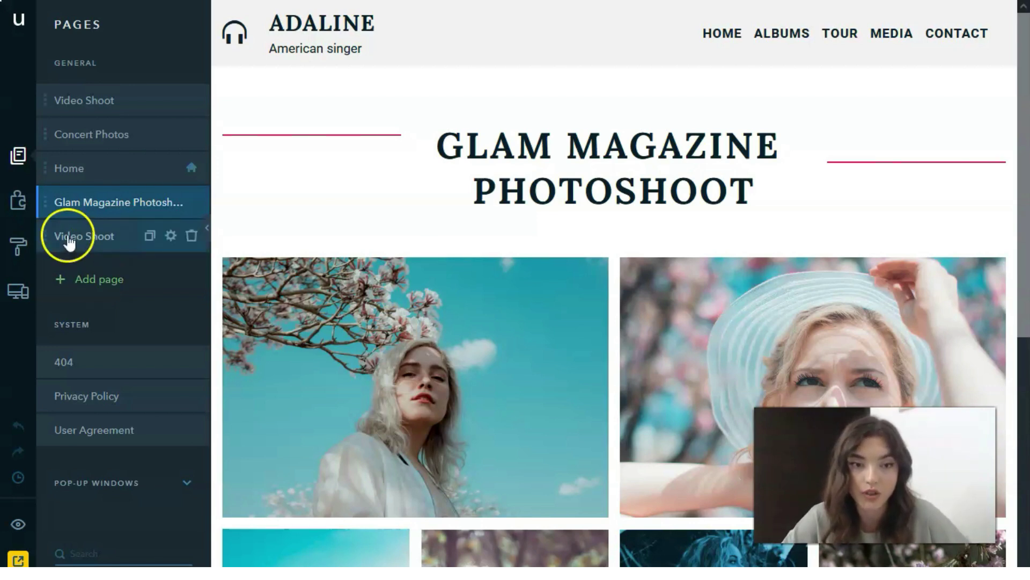
- Add the ready-made Biography block directly below the header of the Glam Magazine Photoshoot page
click(17, 203)
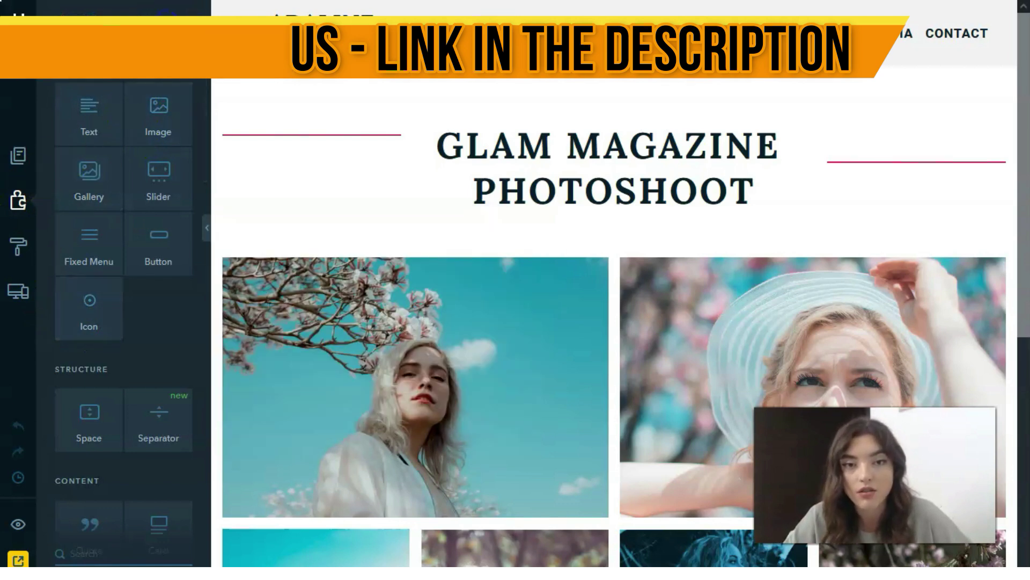
click(171, 19)
scroll(132, 207, down, 5)
scroll(95, 207, down, 12)
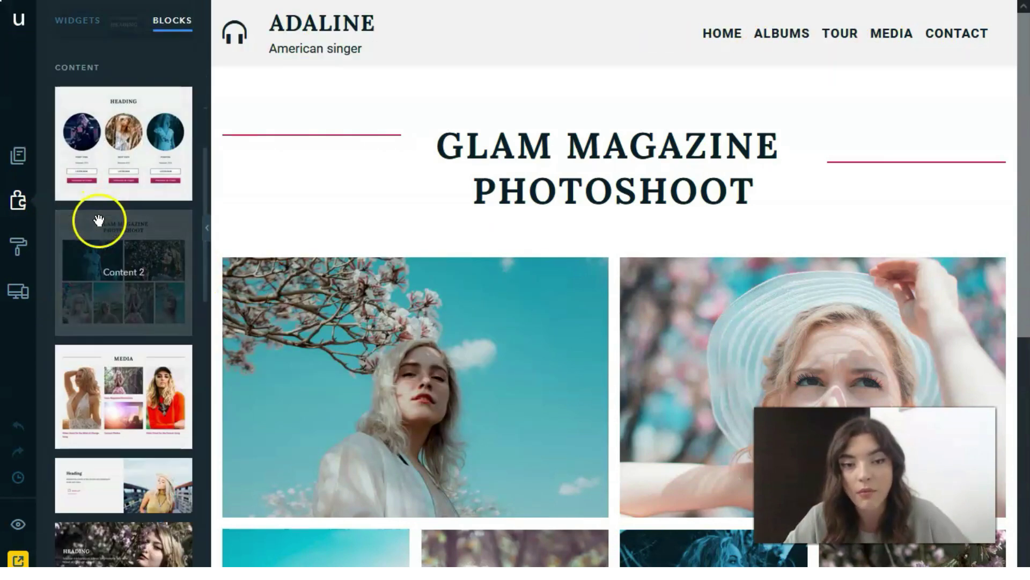
scroll(102, 300, down, 3)
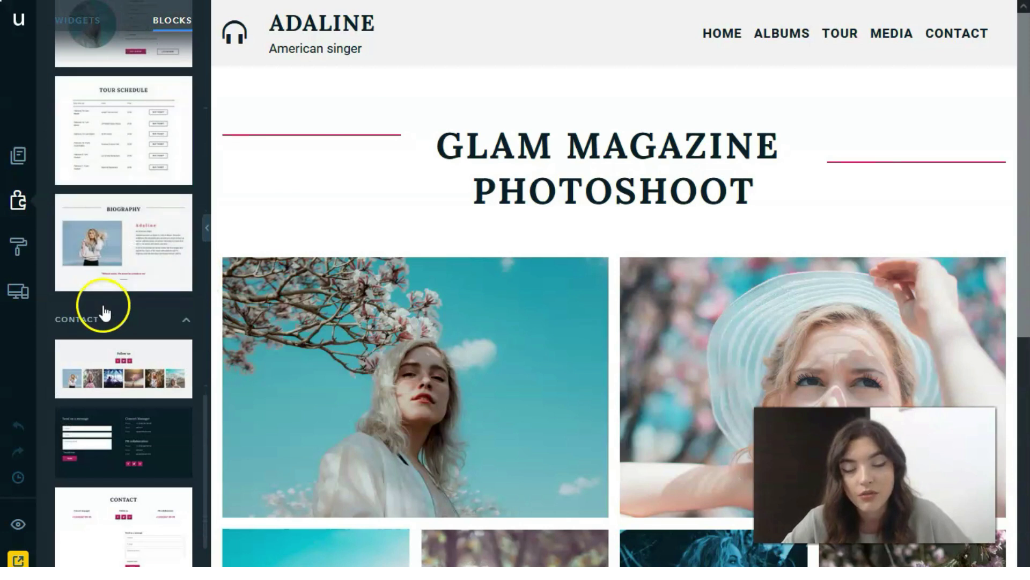
drag(185, 241, 525, 80)
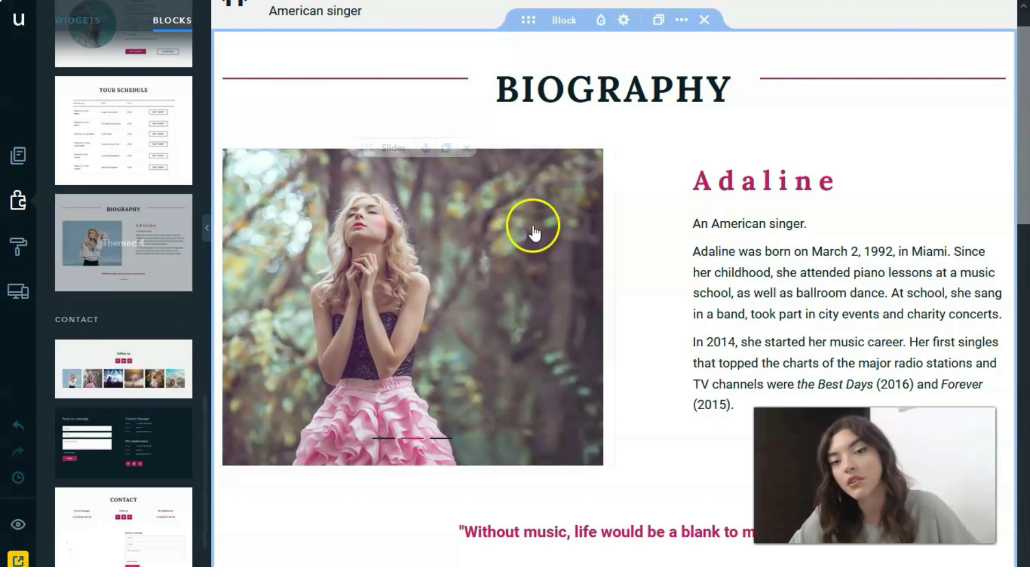
click(452, 236)
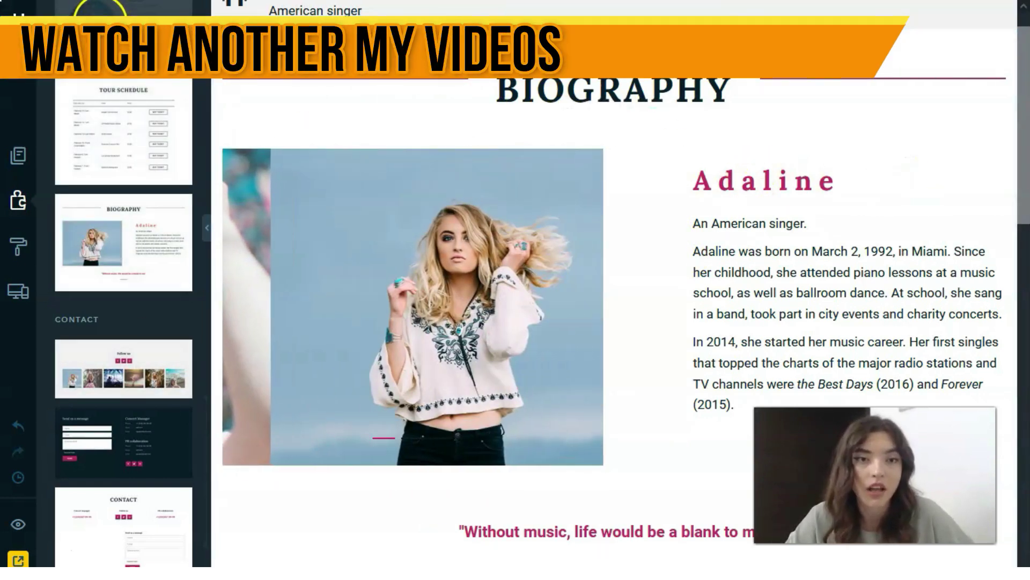
- Insert a Quote widget between the Biography heading and the photo slider
click(101, 25)
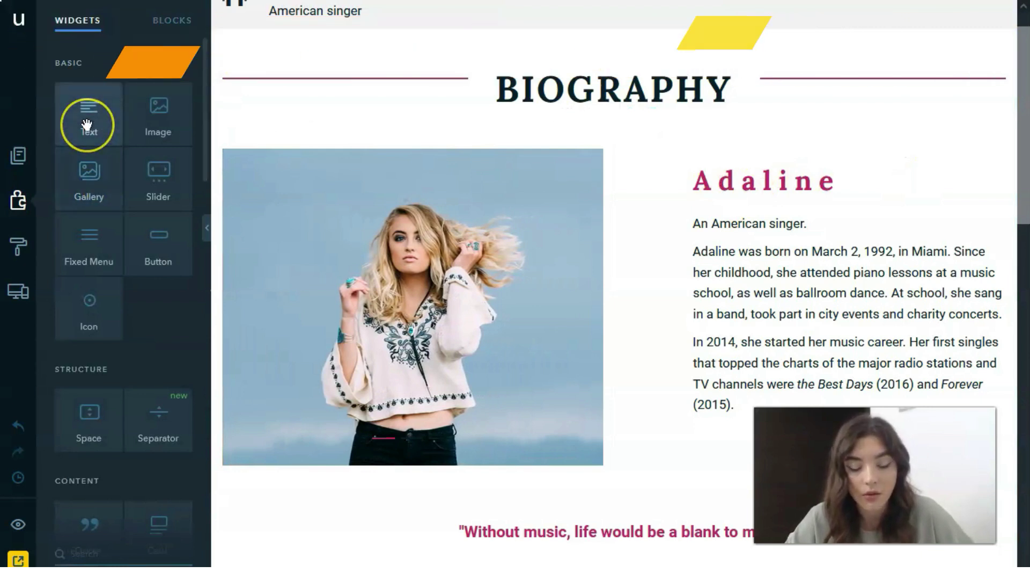
mouse_move(86, 125)
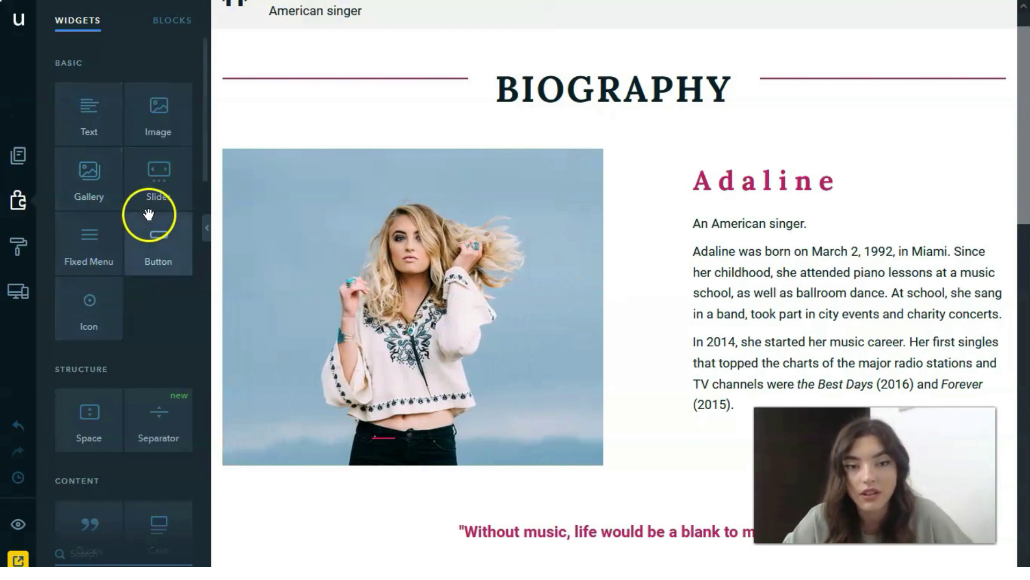
scroll(163, 375, down, 1)
scroll(110, 311, down, 4)
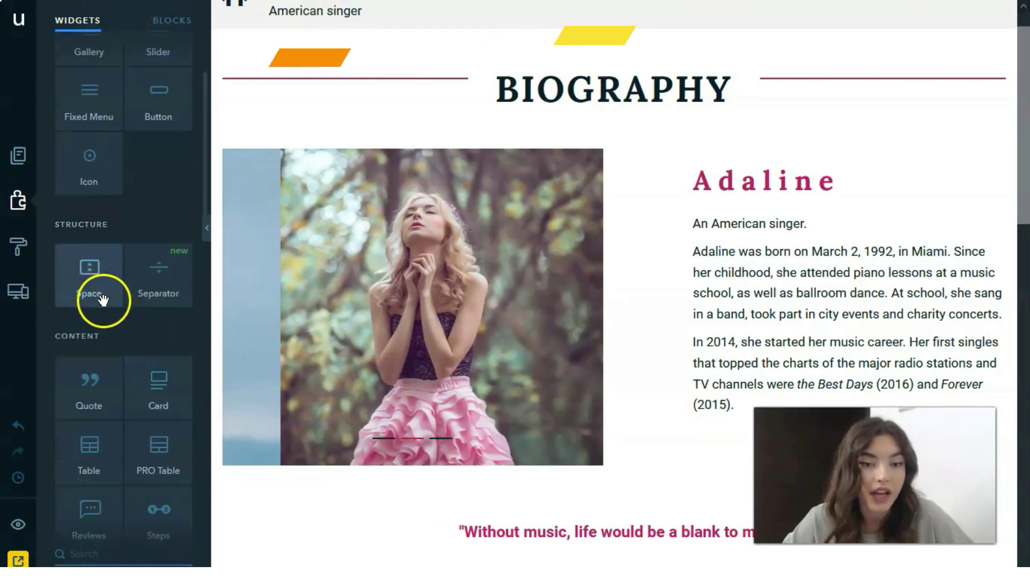
scroll(177, 311, down, 8)
drag(87, 129, 590, 161)
- Insert a SoundCloud widget above the Biography heading
scroll(184, 316, down, 3)
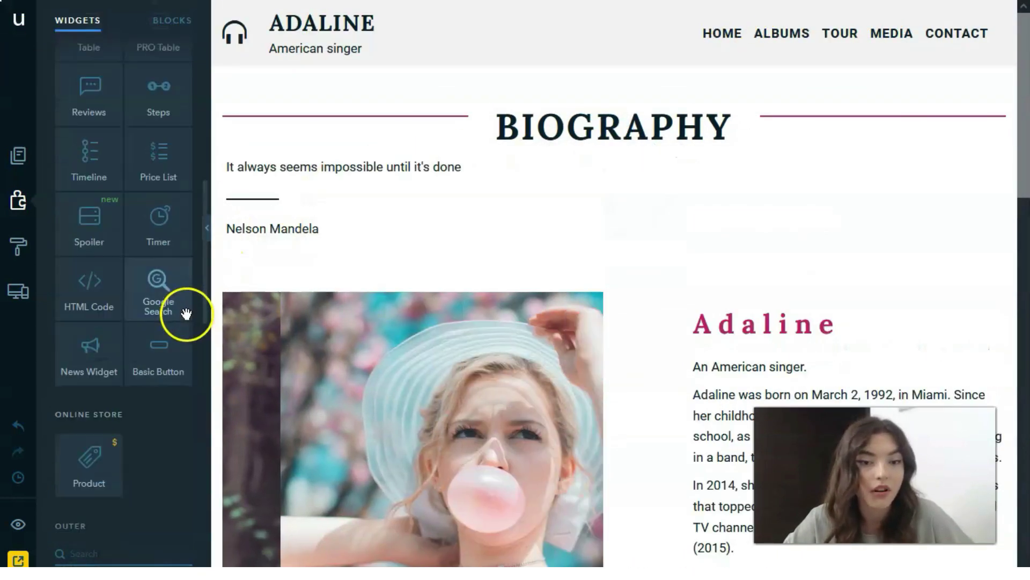
scroll(165, 299, down, 3)
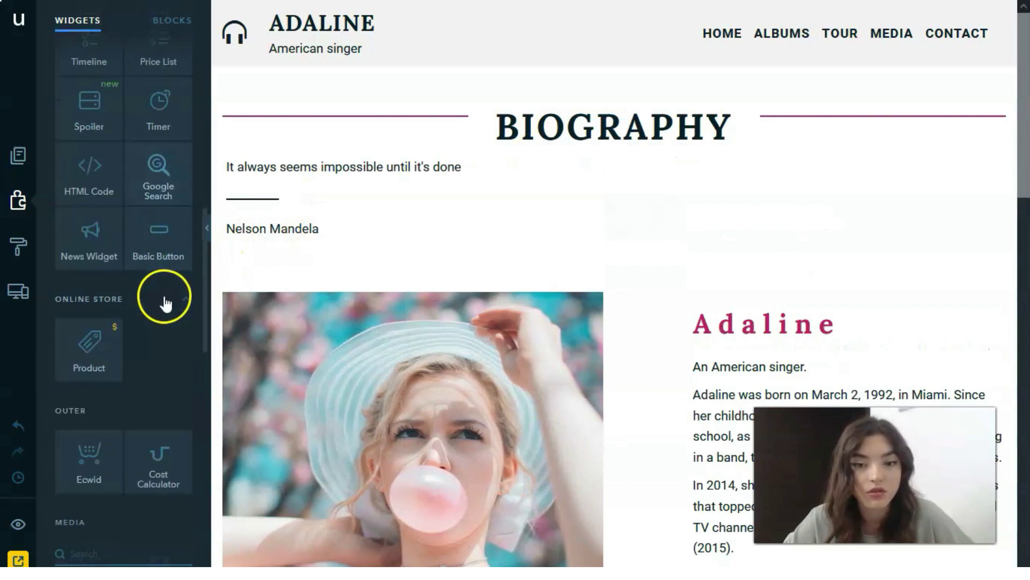
scroll(88, 341, down, 6)
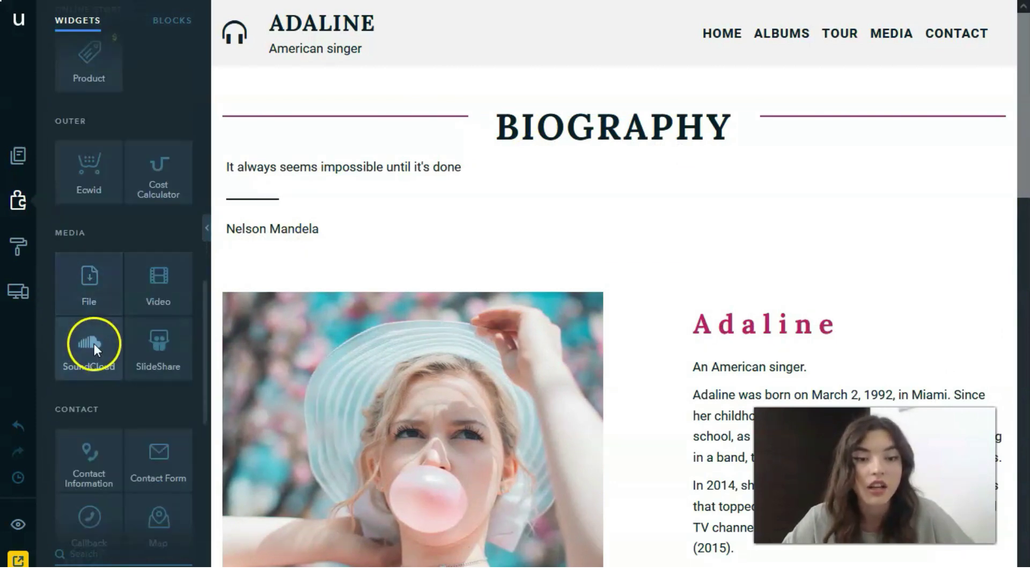
drag(88, 240, 427, 99)
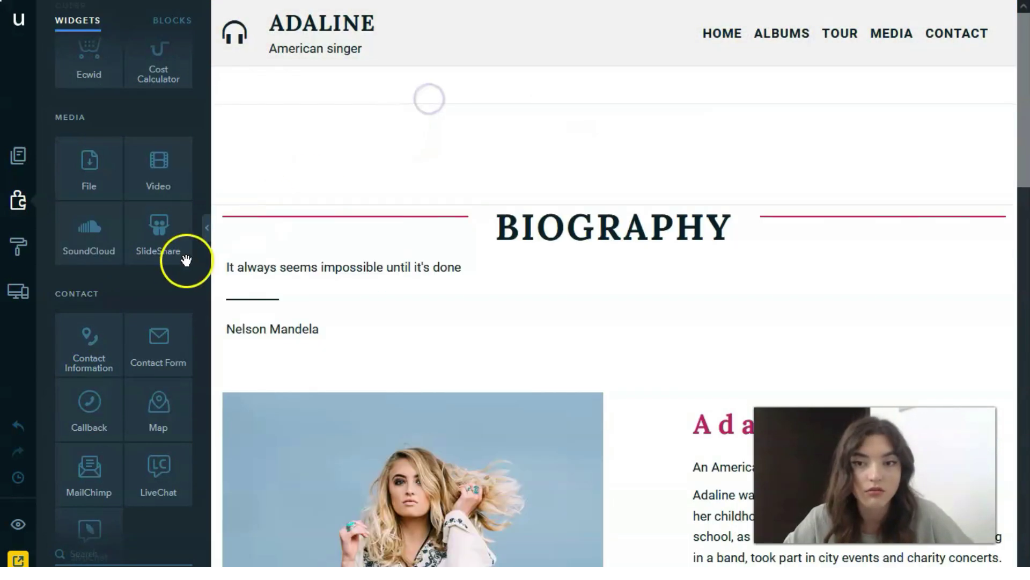
- Place a Social networks widget to the right of the Biography heading
scroll(78, 340, down, 1)
scroll(81, 343, down, 5)
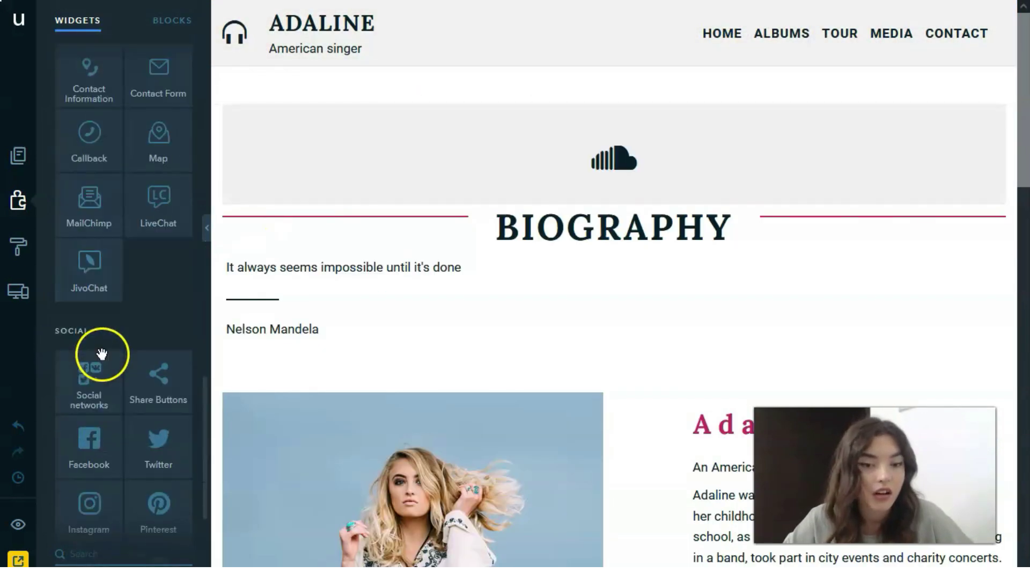
drag(102, 358, 953, 220)
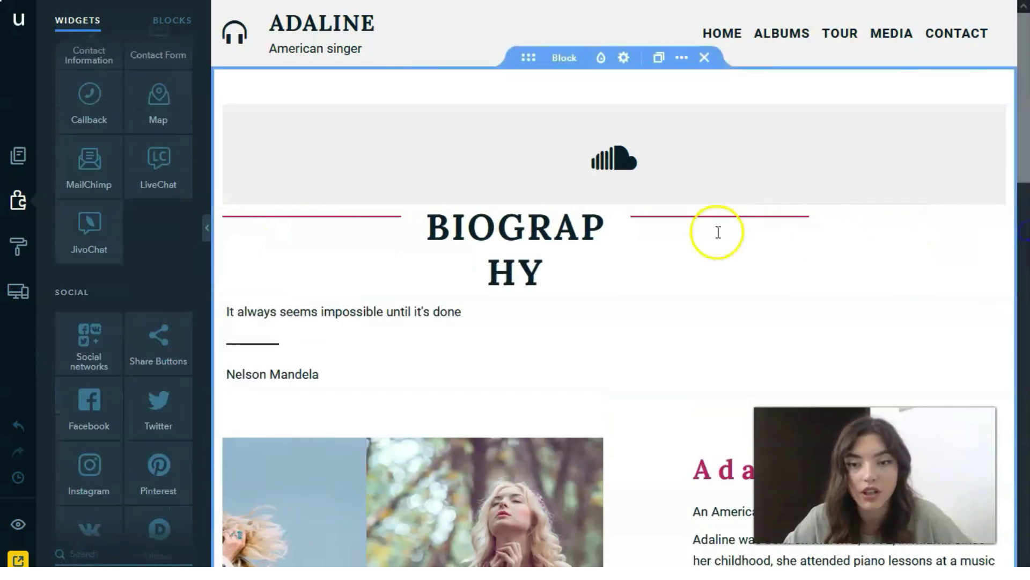
scroll(184, 317, down, 1)
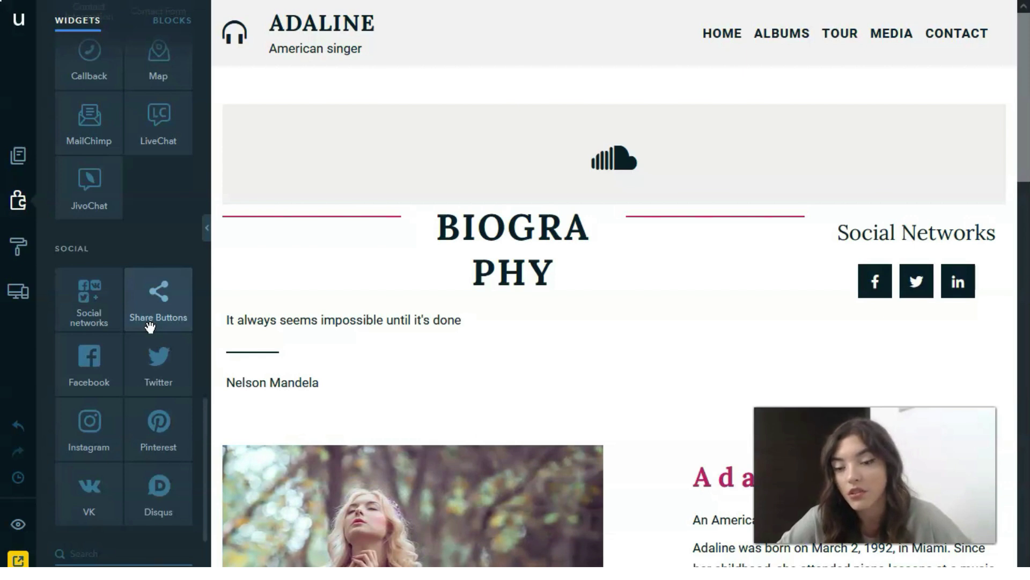
click(352, 281)
click(329, 199)
click(290, 383)
click(333, 346)
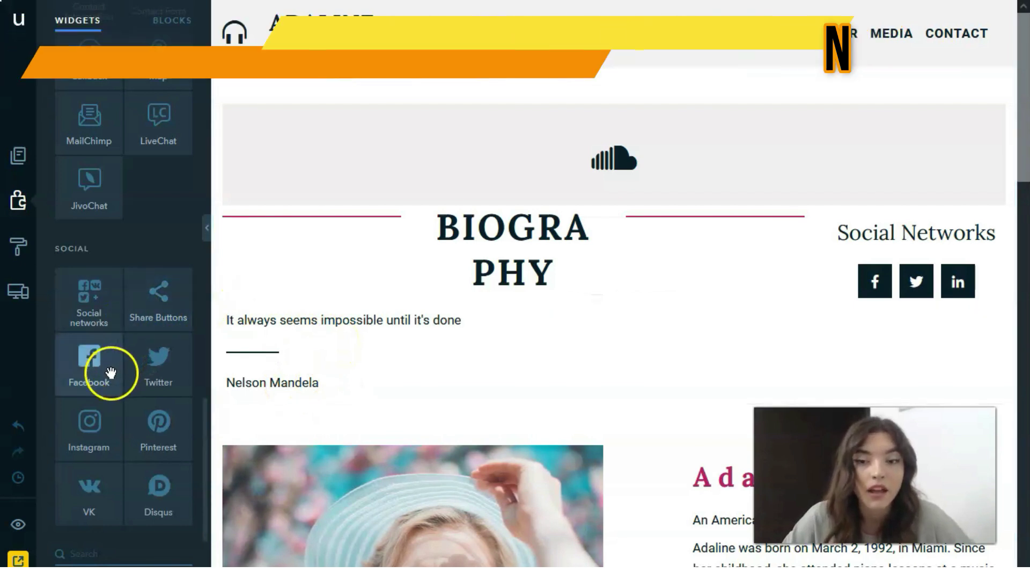
- Try the PT Serif and Open Sans font pair on the site and settle on the Default fonts
click(18, 246)
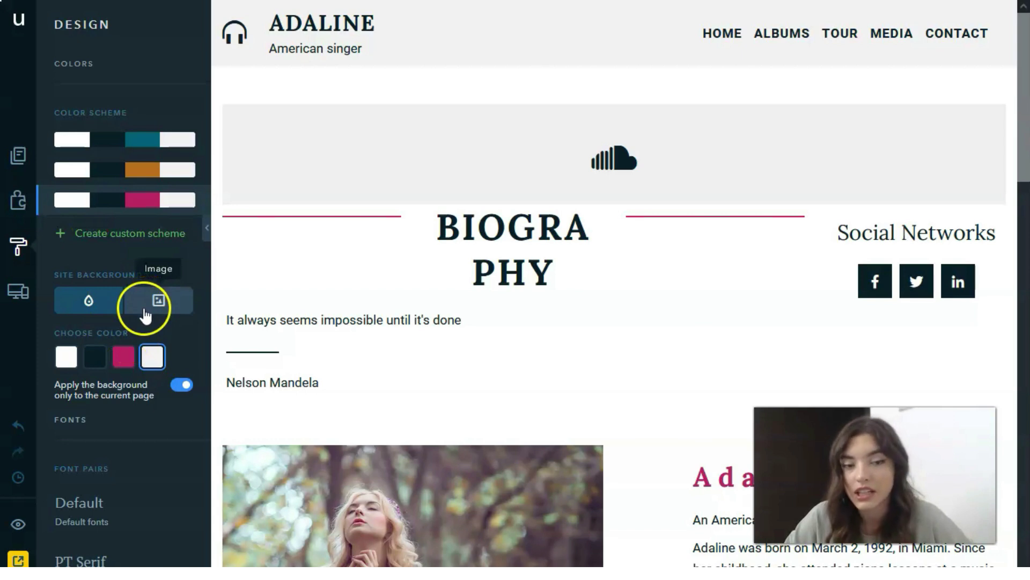
scroll(85, 306, down, 3)
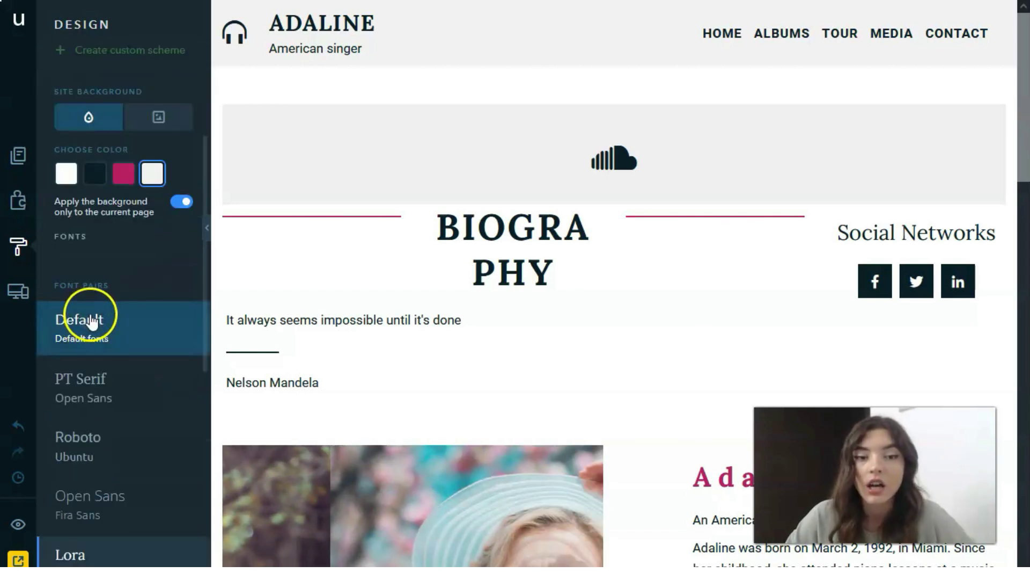
scroll(91, 321, down, 1)
click(113, 310)
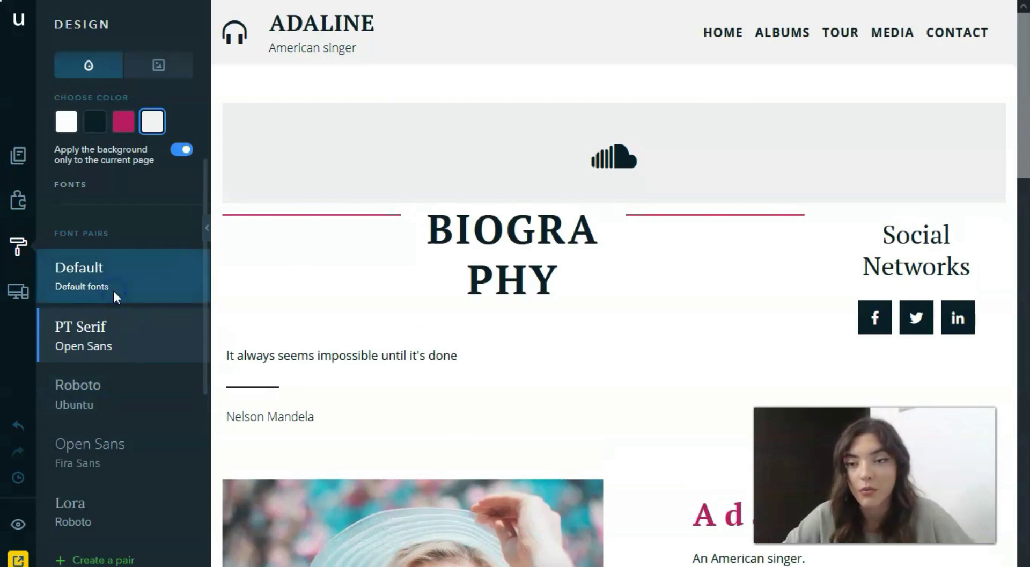
click(114, 297)
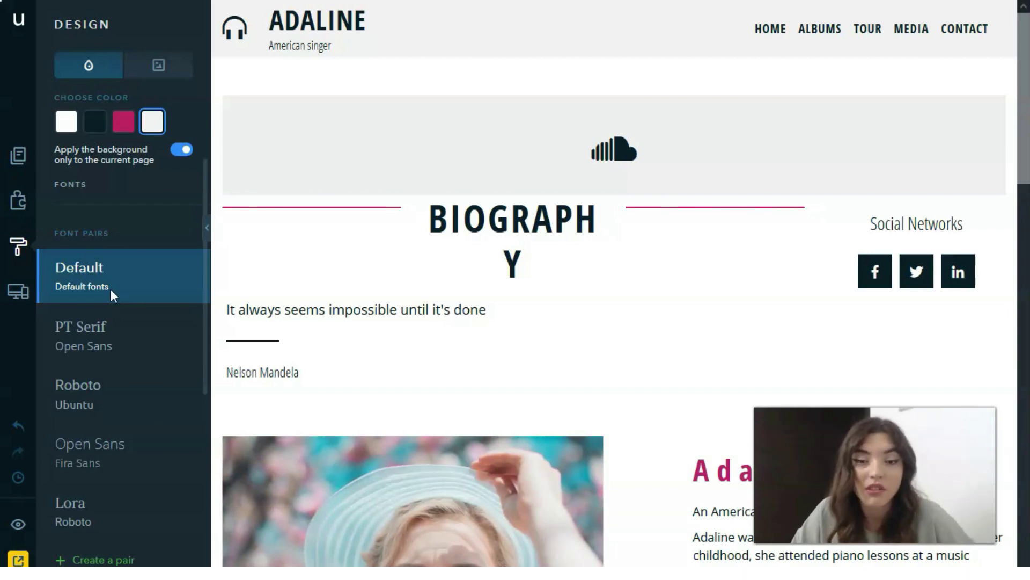
- Check how the Glam Magazine Photoshoot page adapts to the tablet and mobile views
click(20, 292)
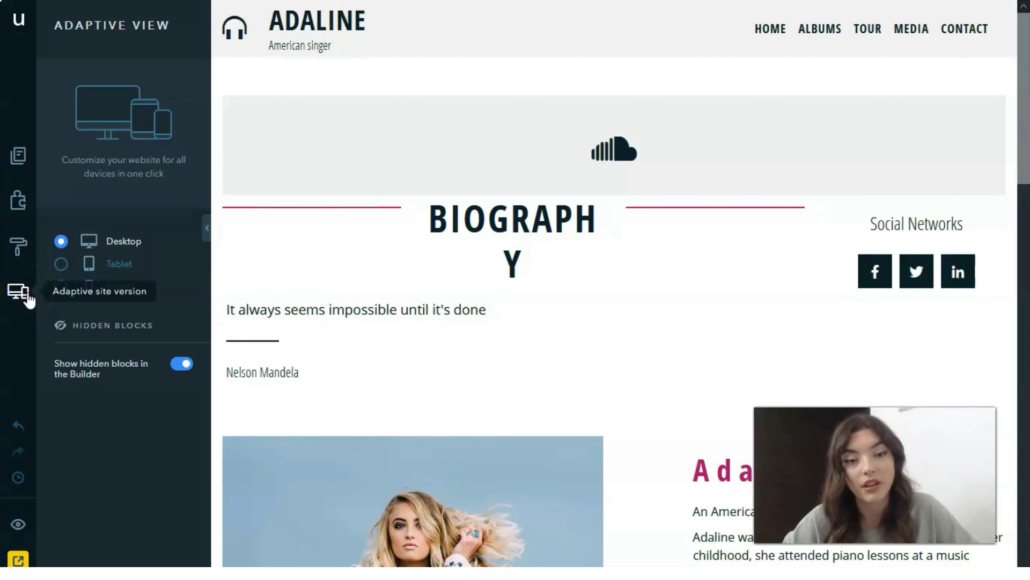
click(118, 265)
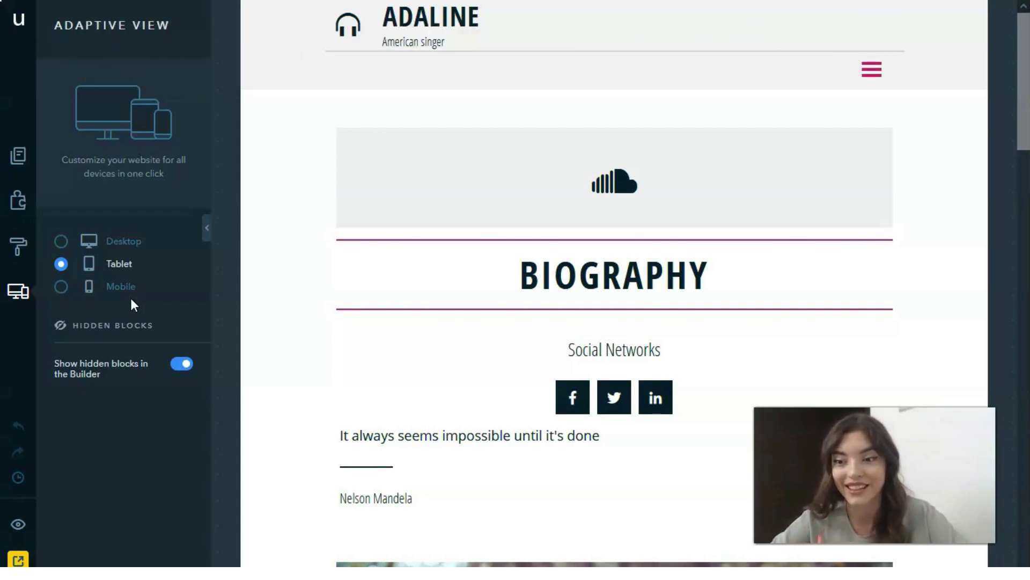
click(121, 284)
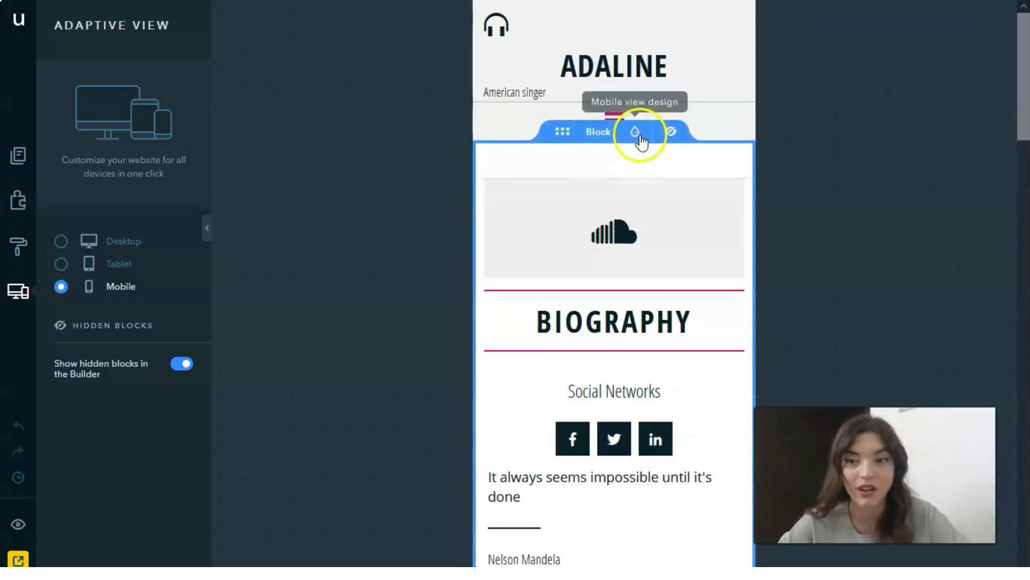
- Hide the Biography block in the mobile view, look over the page, and show the block again
click(670, 132)
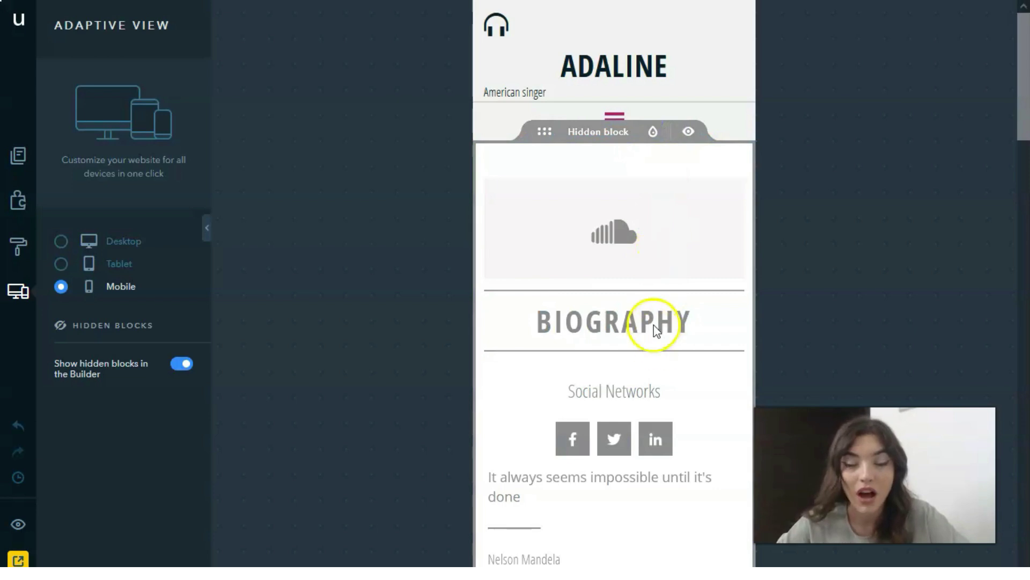
scroll(612, 380, down, 10)
scroll(616, 385, down, 15)
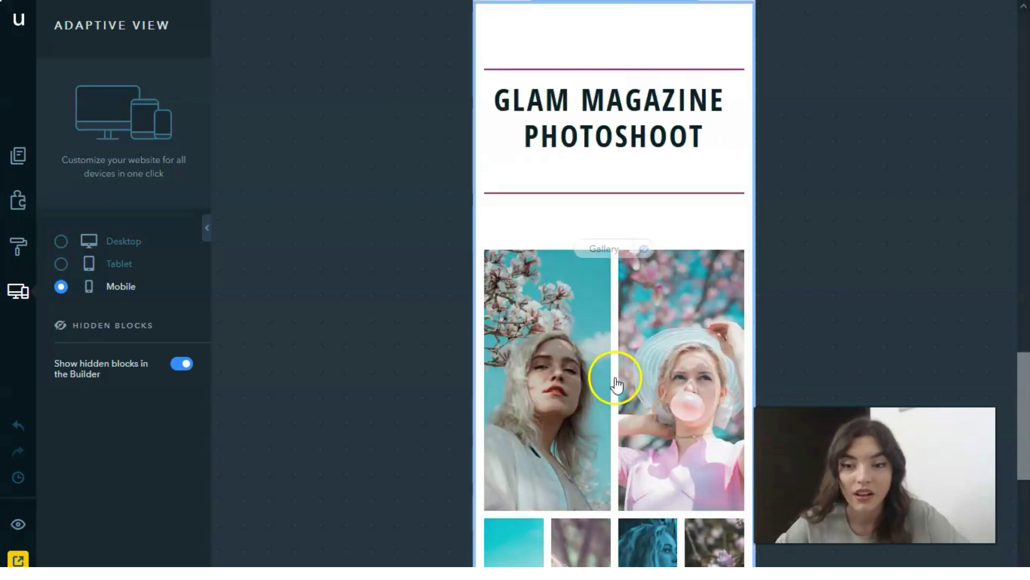
scroll(604, 251, up, 20)
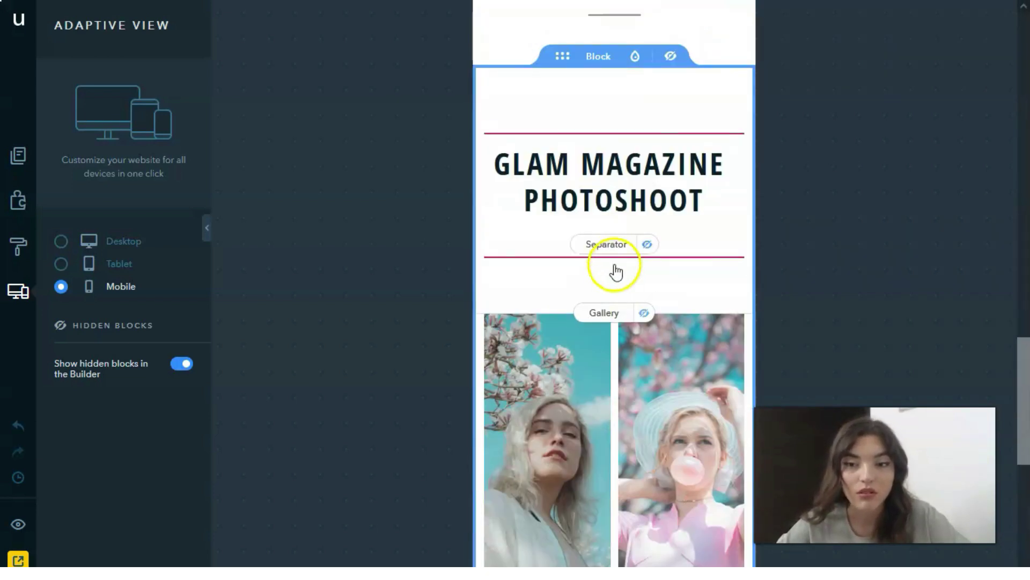
scroll(625, 288, up, 7)
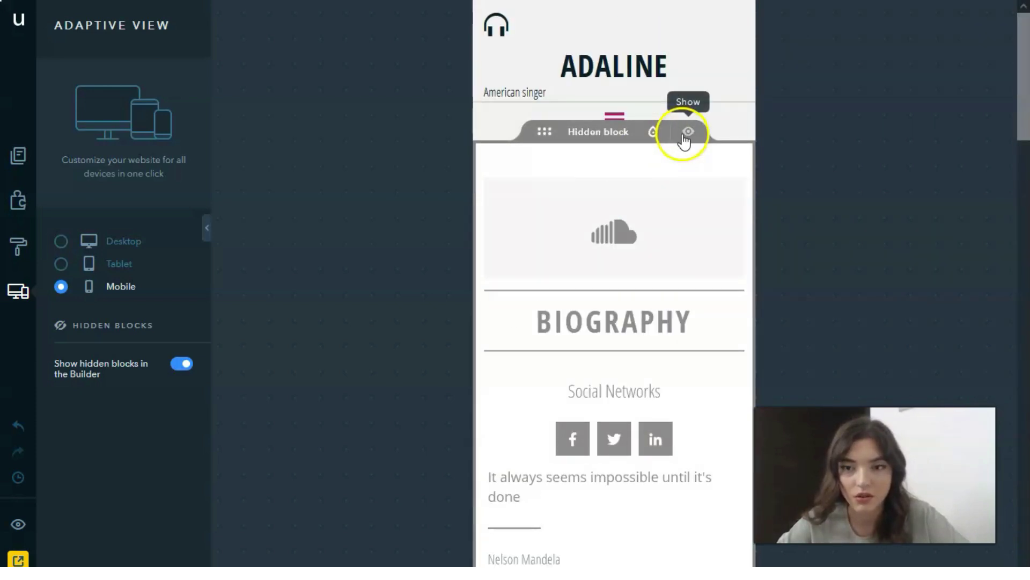
click(687, 132)
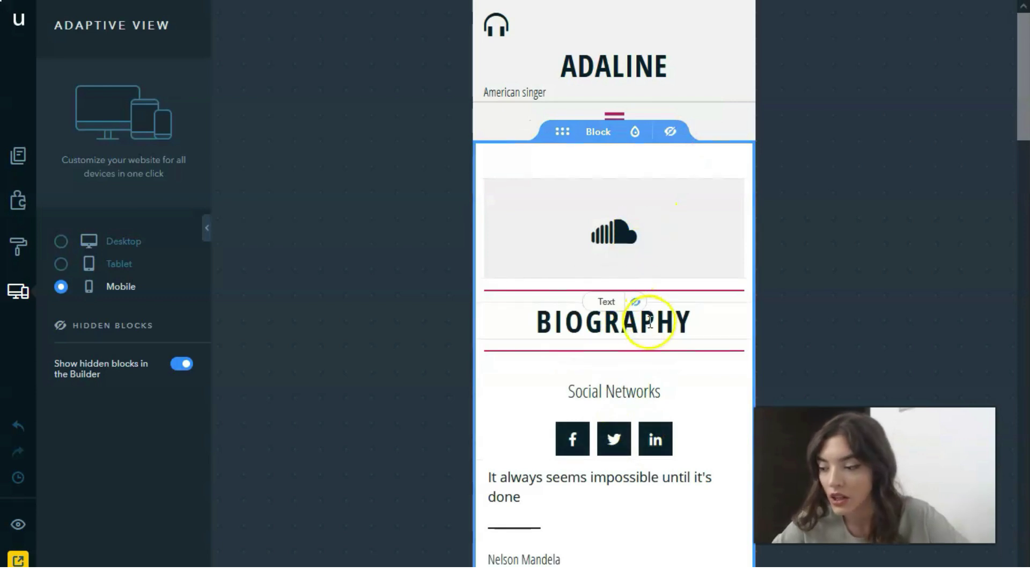
- Review the Biography block's lower content in the mobile view and return to the desktop view
scroll(636, 350, down, 10)
scroll(502, 335, down, 1)
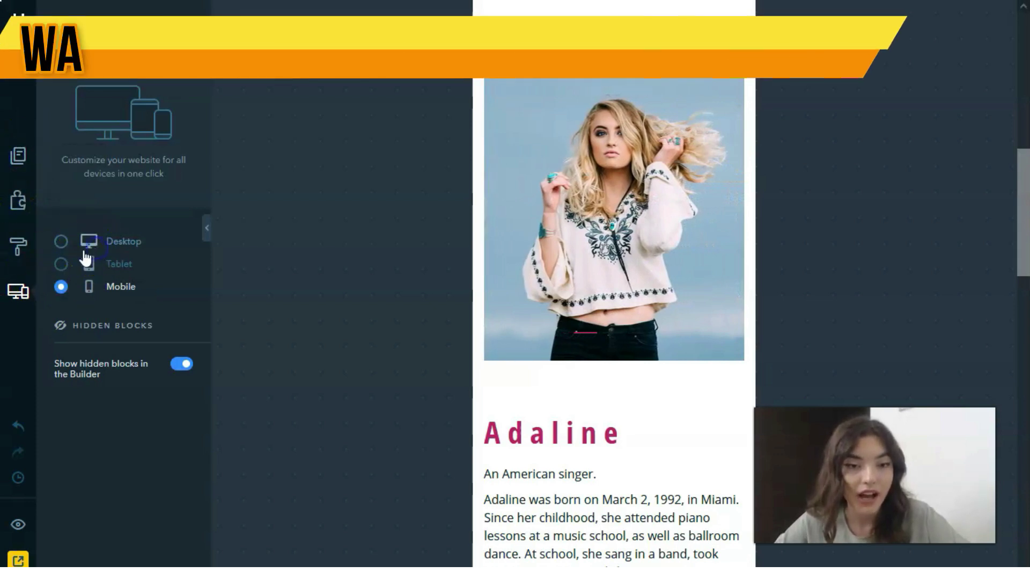
click(61, 241)
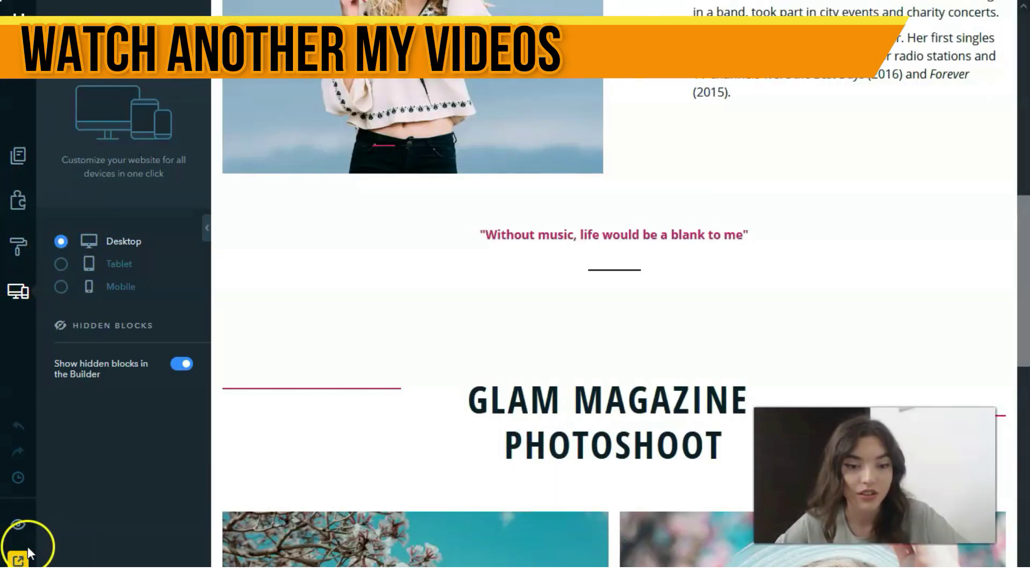
- Move the column boundary between the photo slider and the Adaline biography text toward the slider
scroll(580, 375, up, 10)
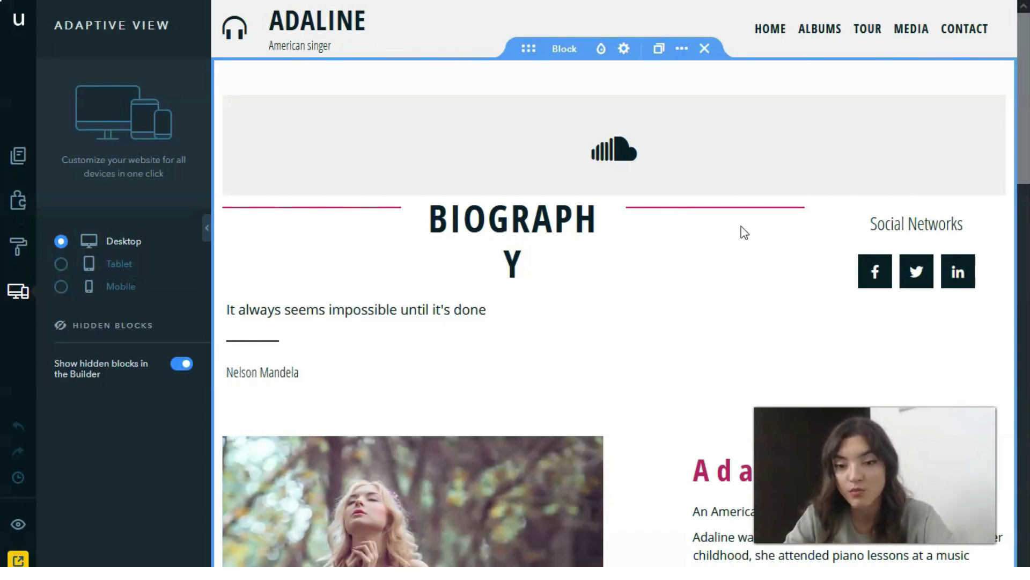
scroll(776, 237, down, 8)
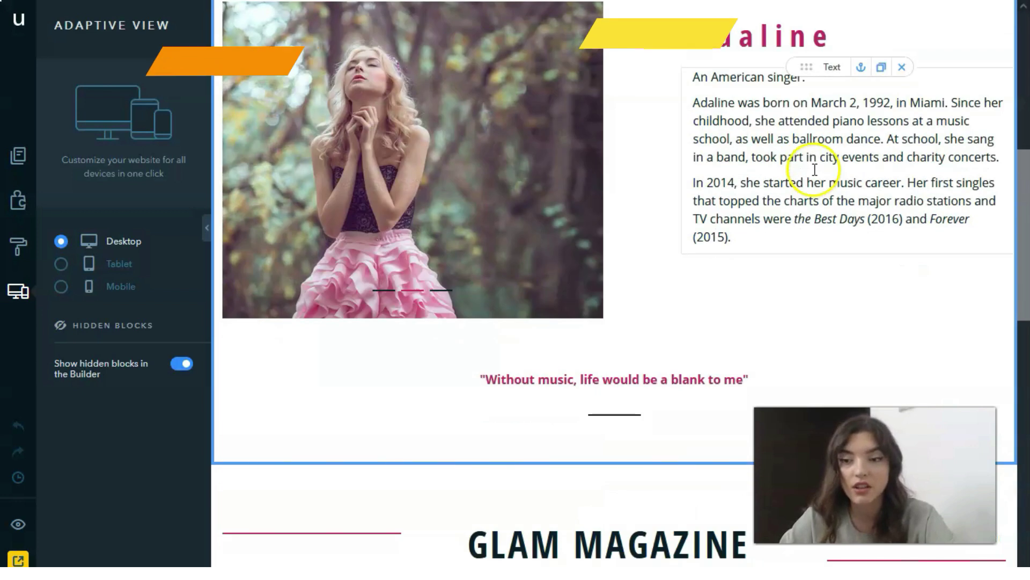
scroll(816, 173, up, 1)
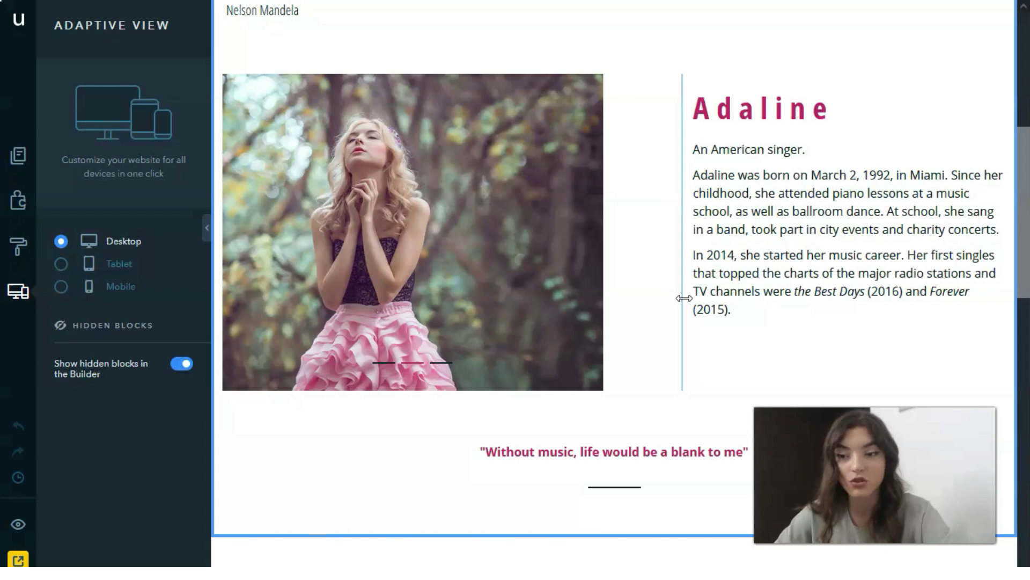
drag(683, 297, 607, 258)
scroll(607, 252, down, 15)
scroll(594, 252, up, 2)
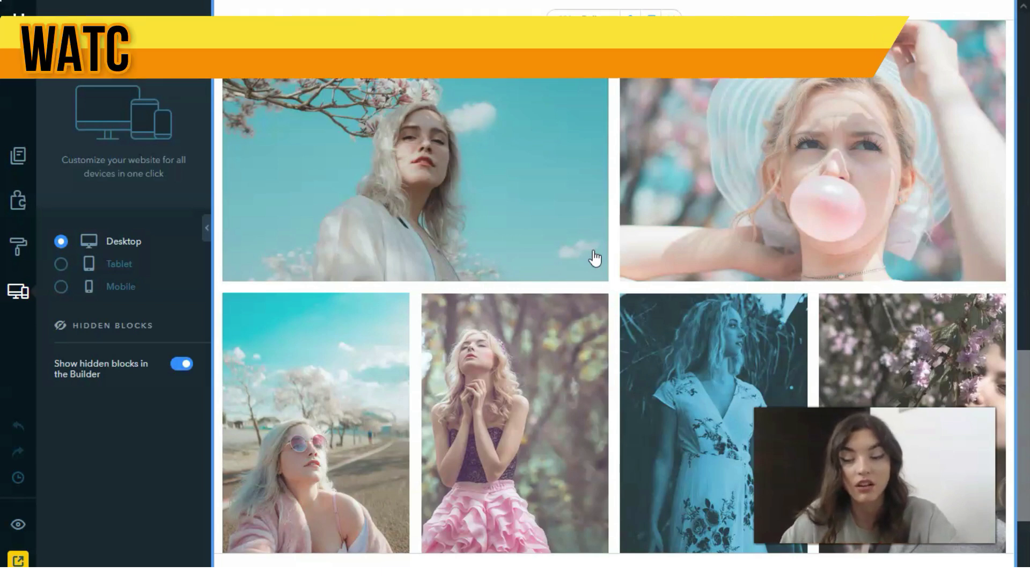
click(164, 427)
click(50, 530)
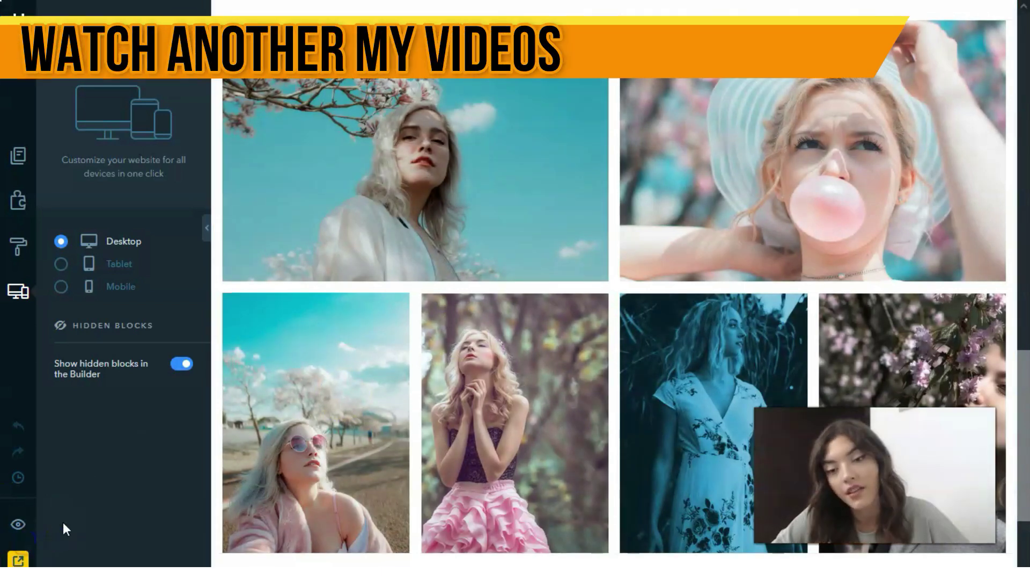